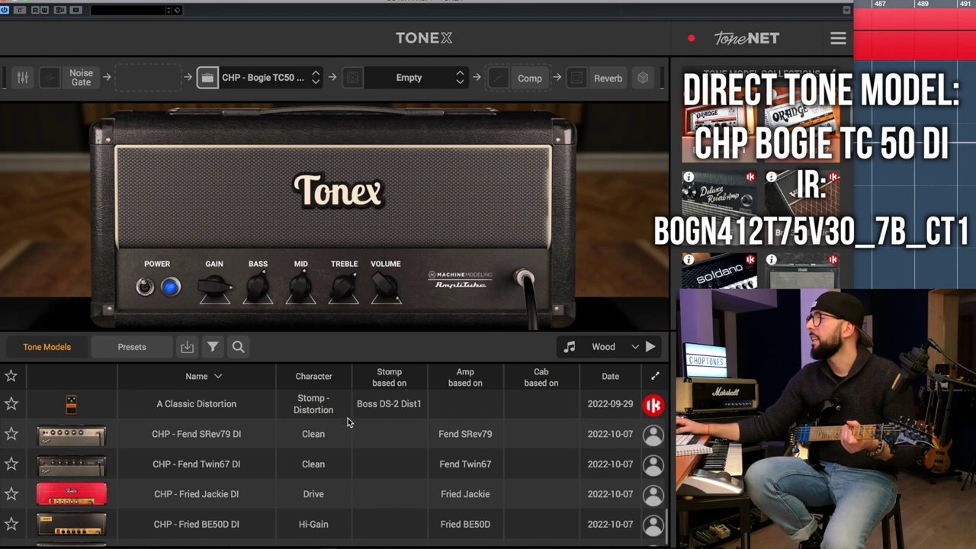
Step: Load the impulse response Bogn412T75V30_7B_CT1.wav from the Essentials ToneX IRs folder in ChopTones IR into Slot A of the IR Loader
scroll(345, 431, "down", 3)
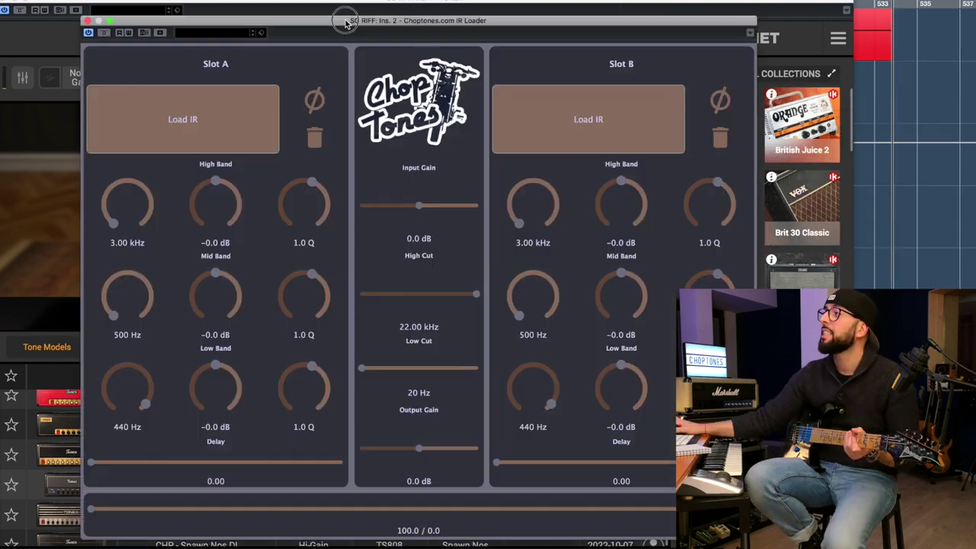
left_click_drag(352, 4, 251, 4)
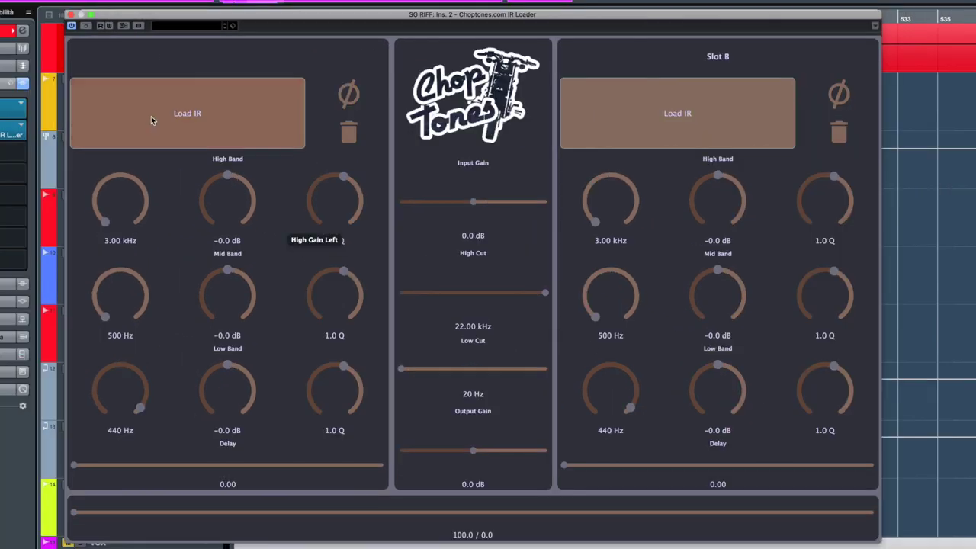
left_click(198, 118)
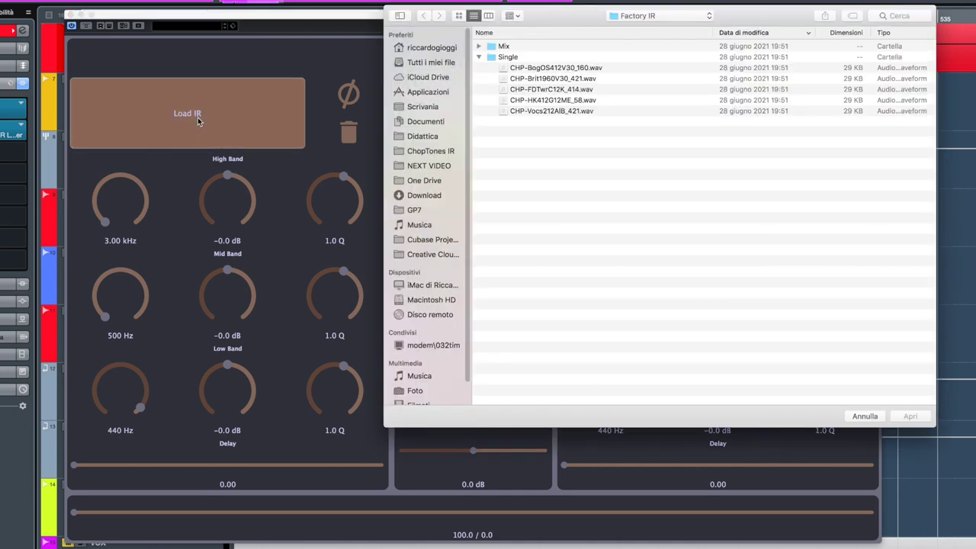
left_click(433, 151)
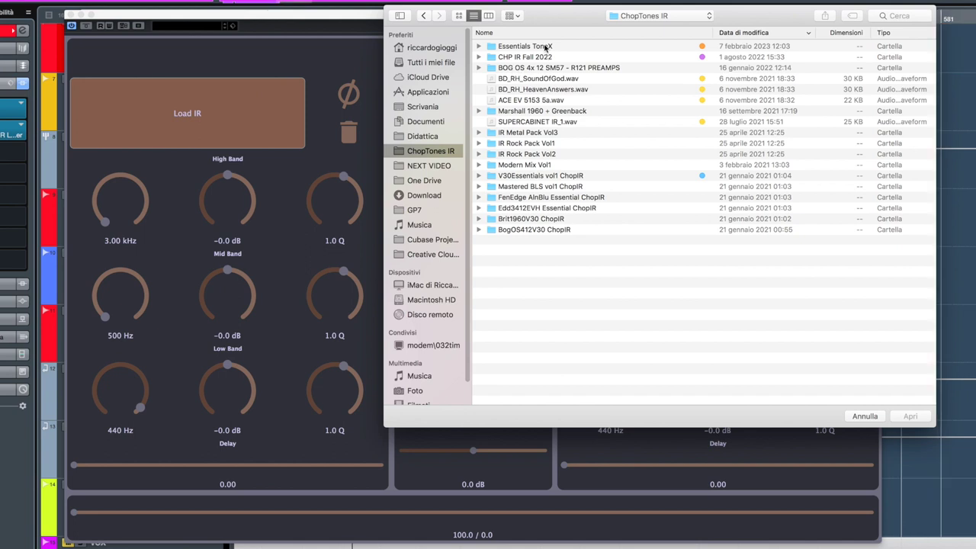
double_click(526, 47)
double_click(514, 69)
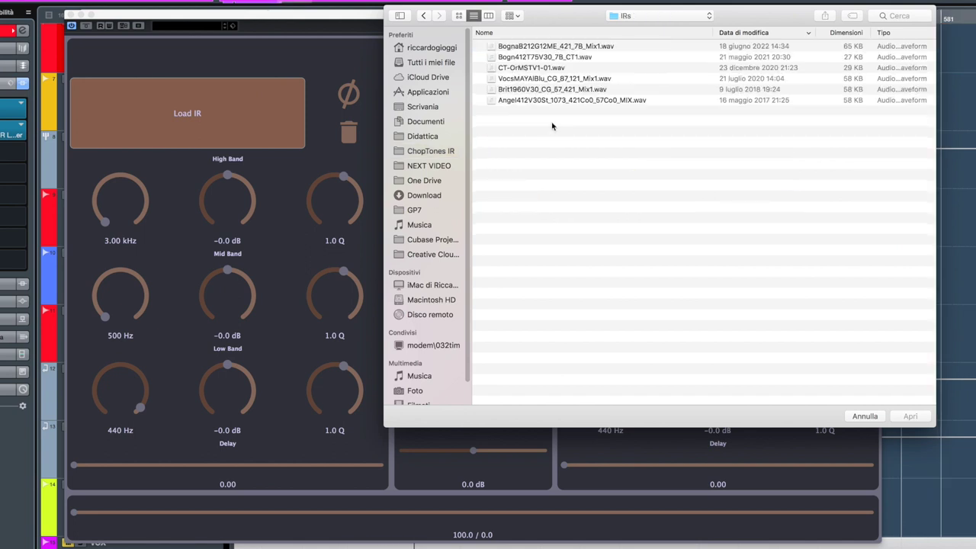
left_click(540, 57)
left_click(904, 416)
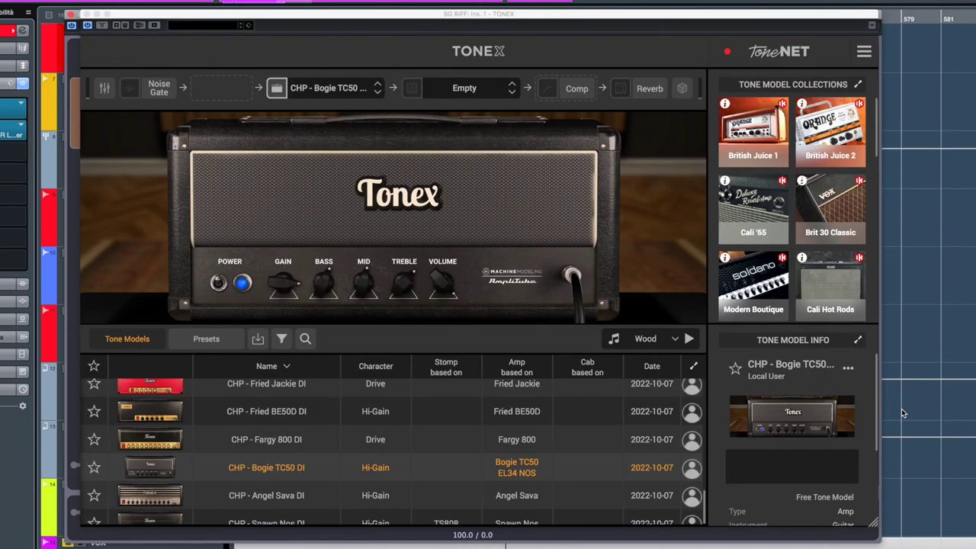
Step: Return to the IR Loader and set the A/B crossfade fully to Slot A at 100.0 / 0.0
left_click(70, 64)
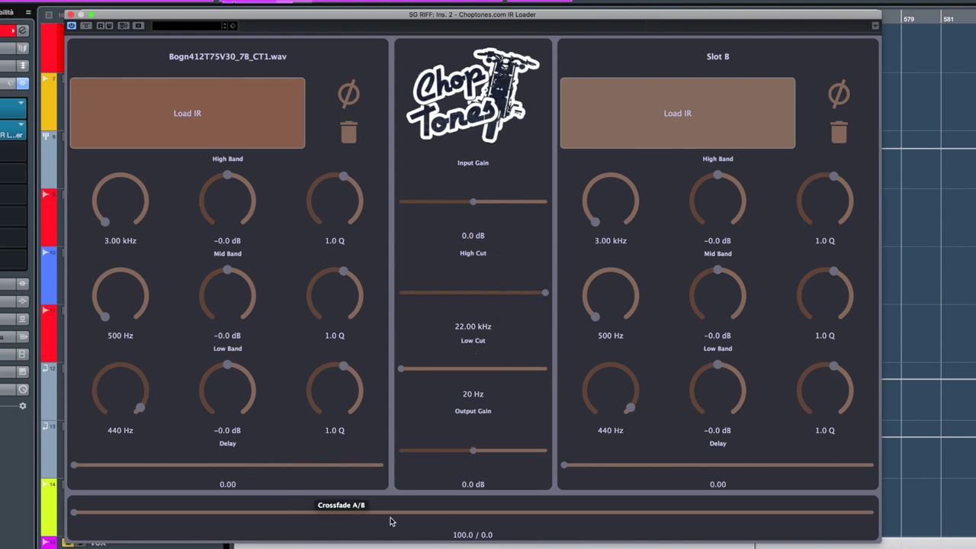
left_click_drag(75, 512, 39, 530)
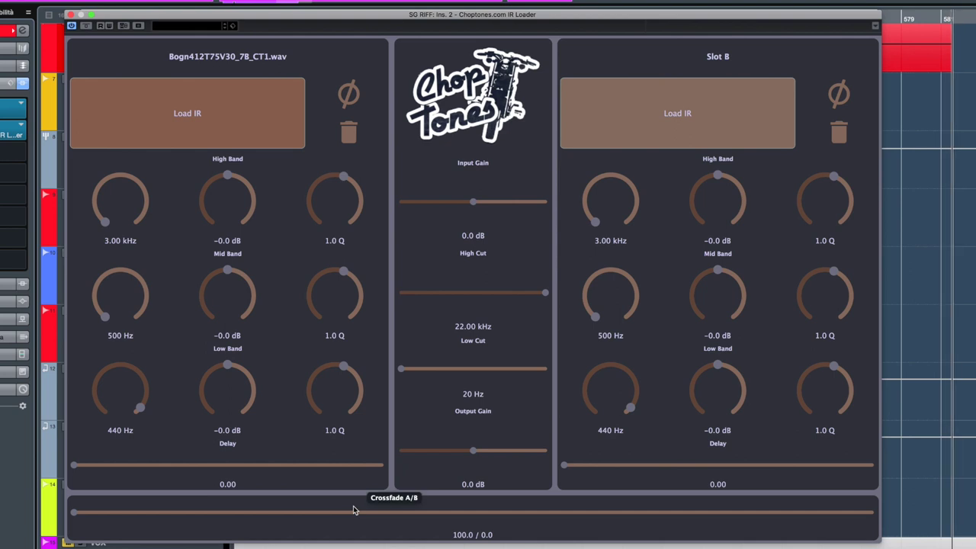
mouse_move(76, 513)
left_mouse_down()
mouse_move(124, 514)
mouse_move(68, 516)
left_mouse_up()
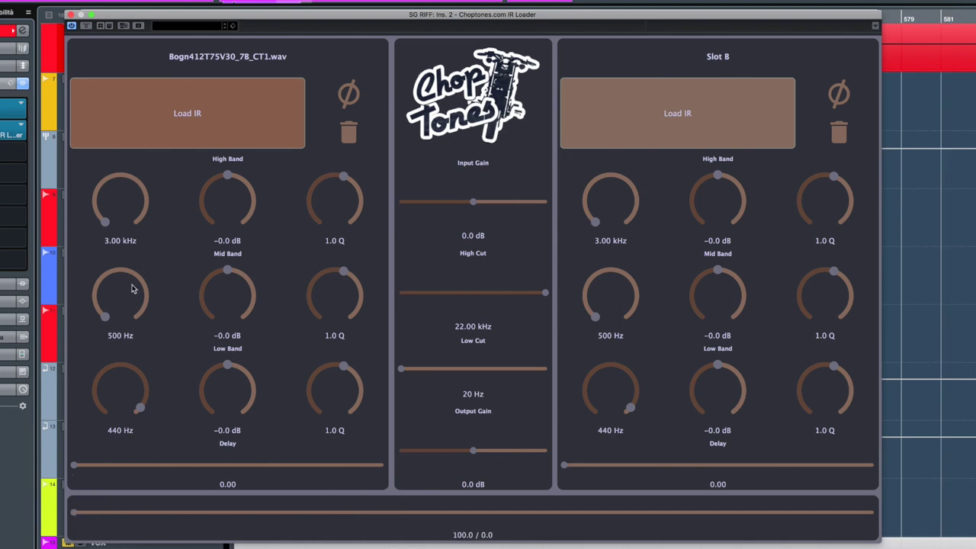
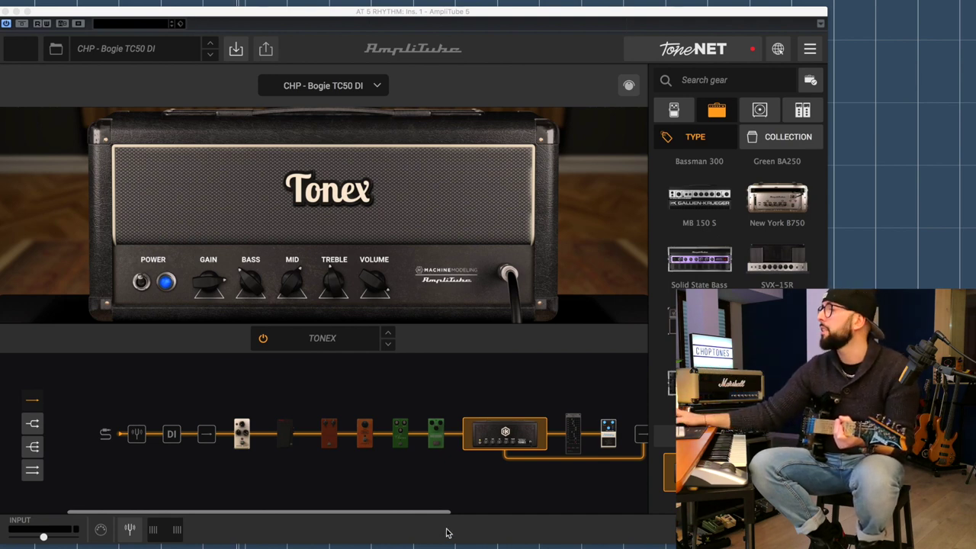
Step: In the rhythm track's AmpliTube 5 chain, open the stomp pedals and switch on the Phaze Nine phaser
left_click_drag(425, 512, 322, 492)
left_click(250, 438)
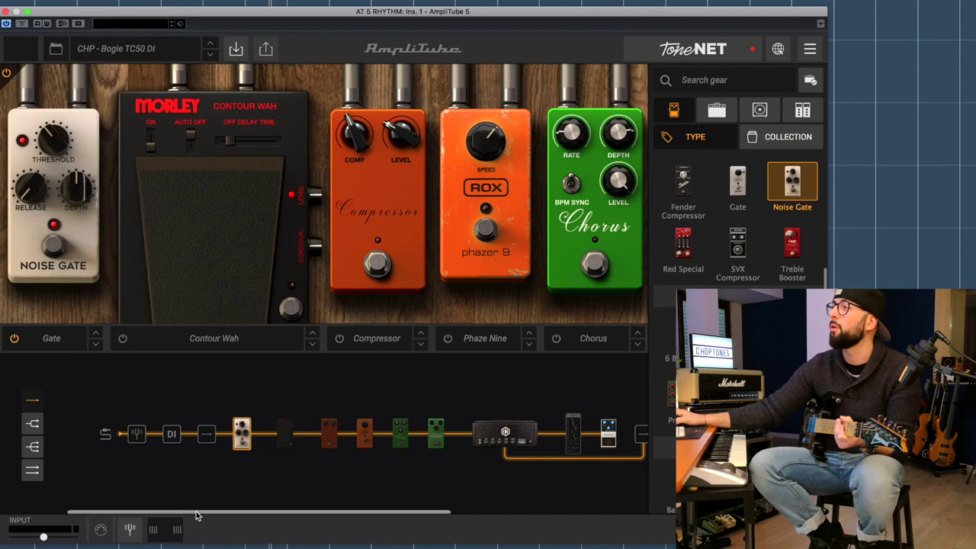
left_click_drag(198, 514, 332, 513)
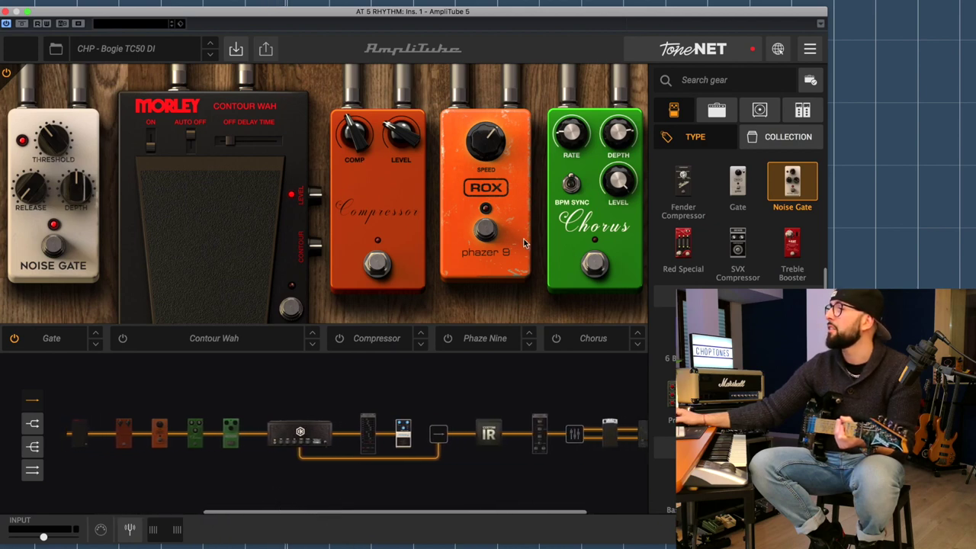
left_click(489, 235)
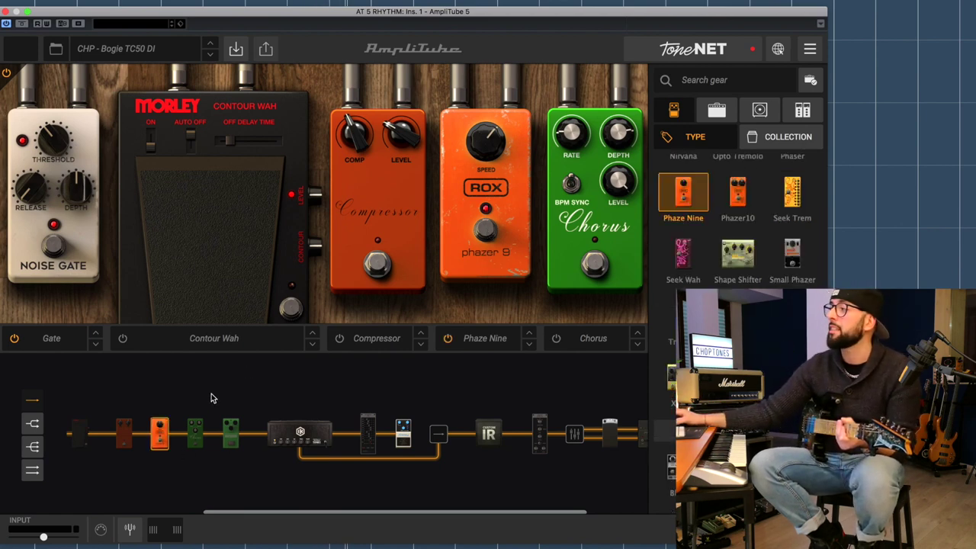
Step: Examine the rhythm chain's TONEX amp, the /Delay pedal in the effects loop and the custom IR cabinet
left_click(301, 432)
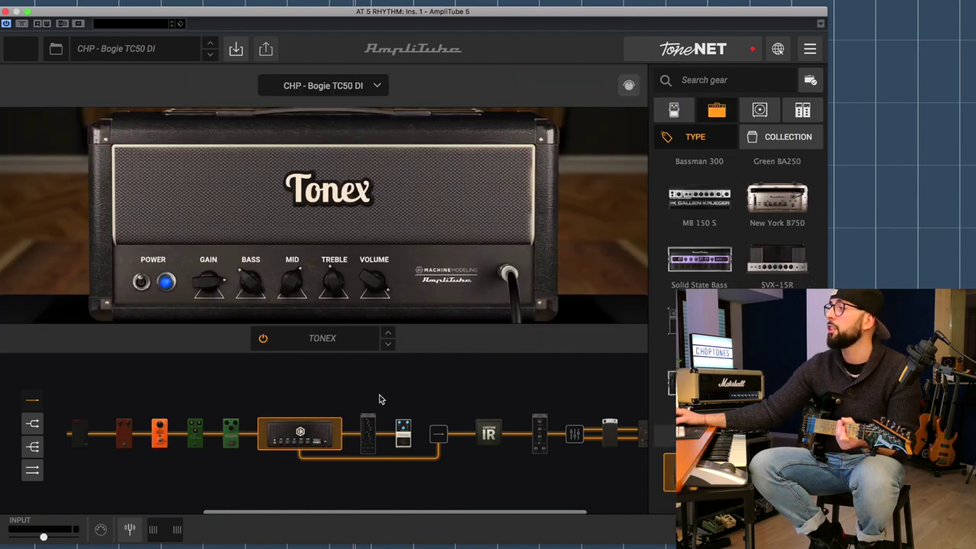
left_click(402, 435)
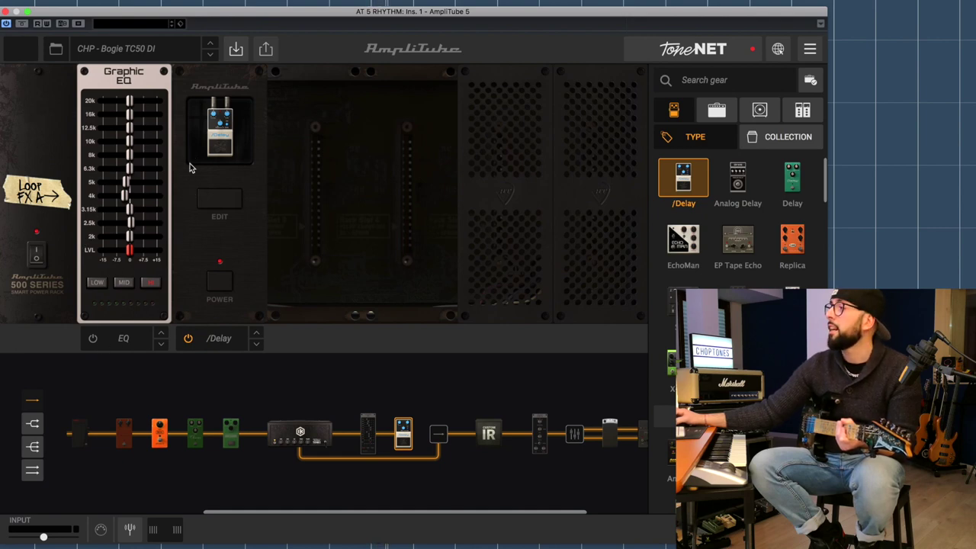
left_click(225, 200)
left_click_drag(351, 511, 397, 490)
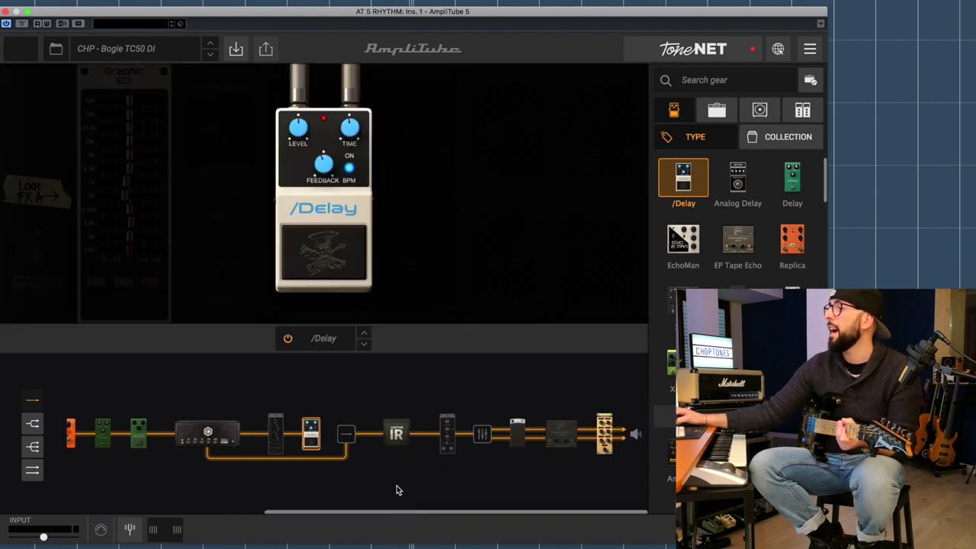
left_click(395, 434)
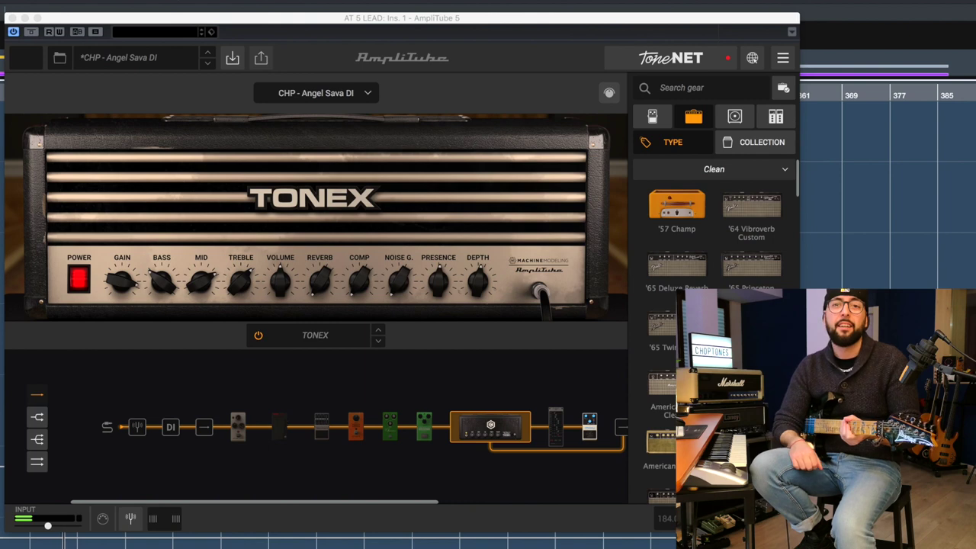
Step: Replace the Phaze Nine pedal in the lead chain's stomp section with the Tremolo modulation pedal
left_click(238, 427)
left_click_drag(240, 496, 272, 471)
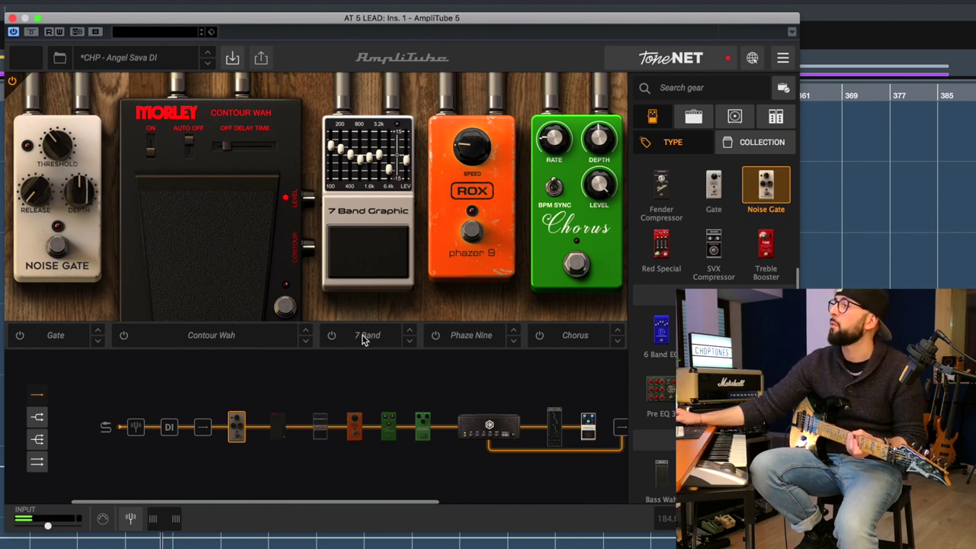
left_click(464, 336)
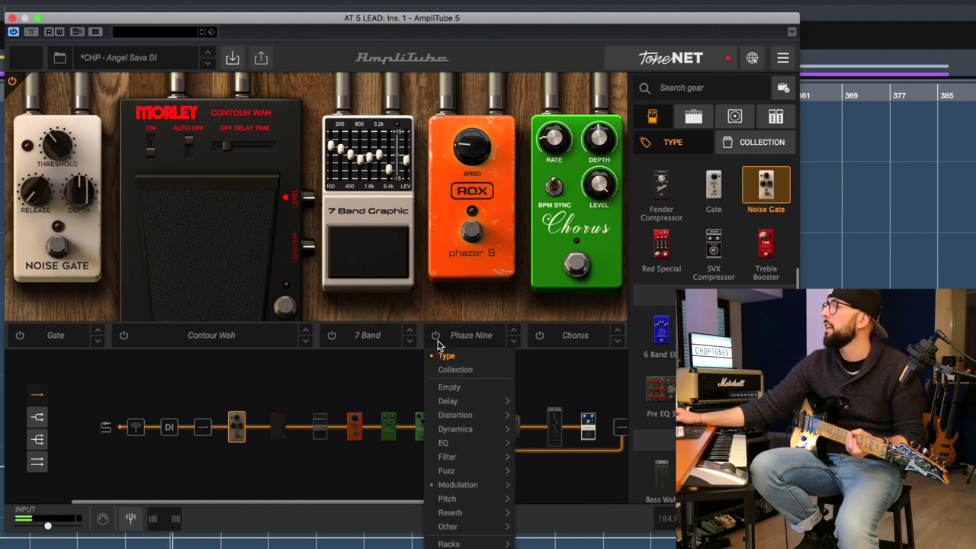
mouse_move(463, 490)
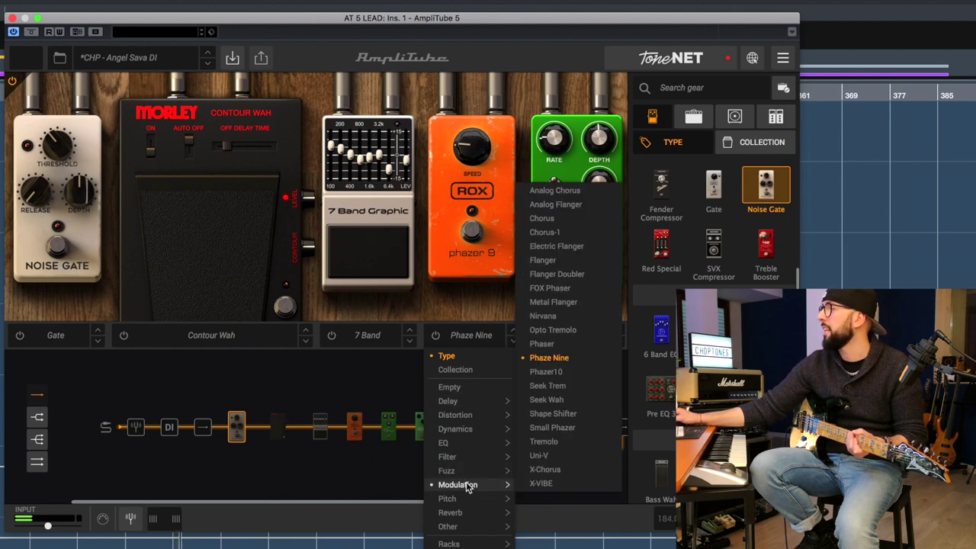
mouse_move(486, 468)
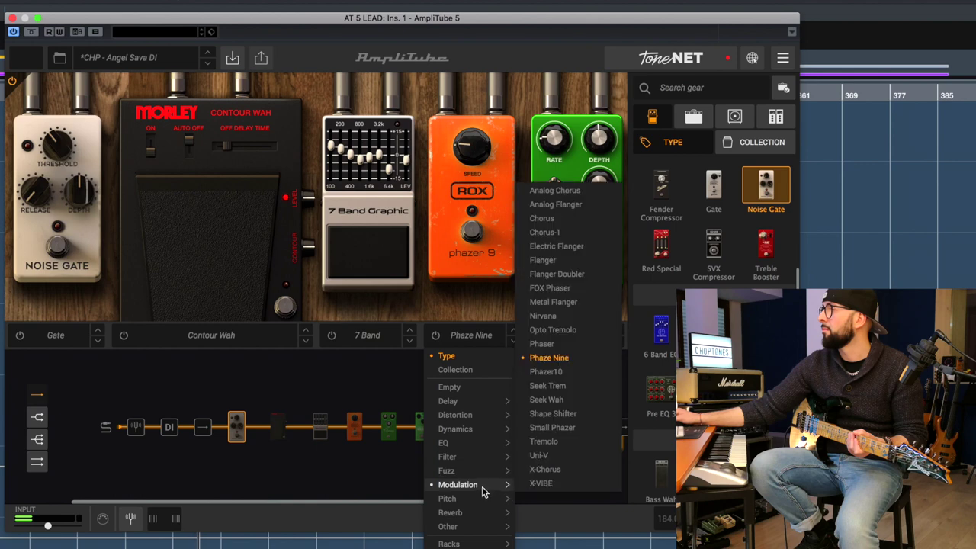
left_click(547, 443)
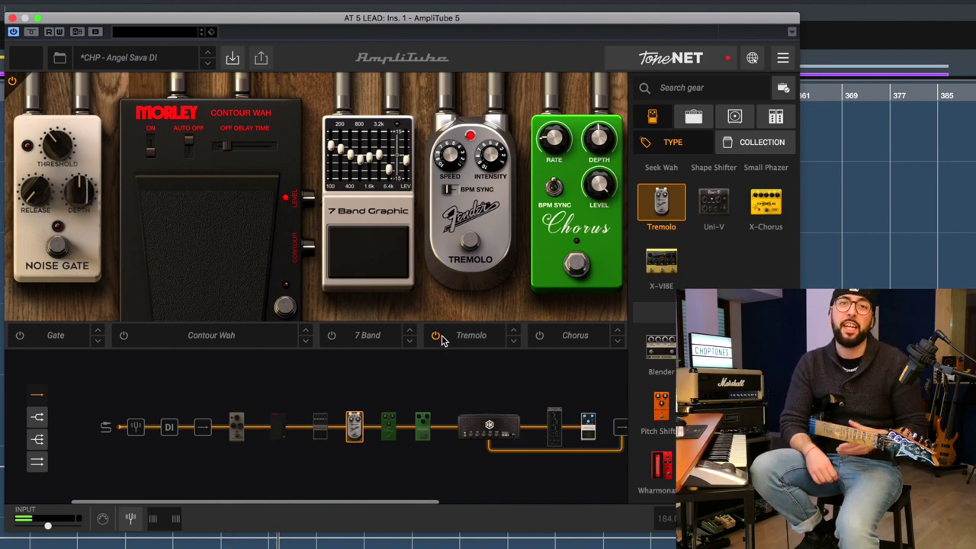
Step: Examine the lead chain's TONEX amp, loop /Delay, custom IR cabinet and the EP Tape Echo in the master rack
left_click(489, 428)
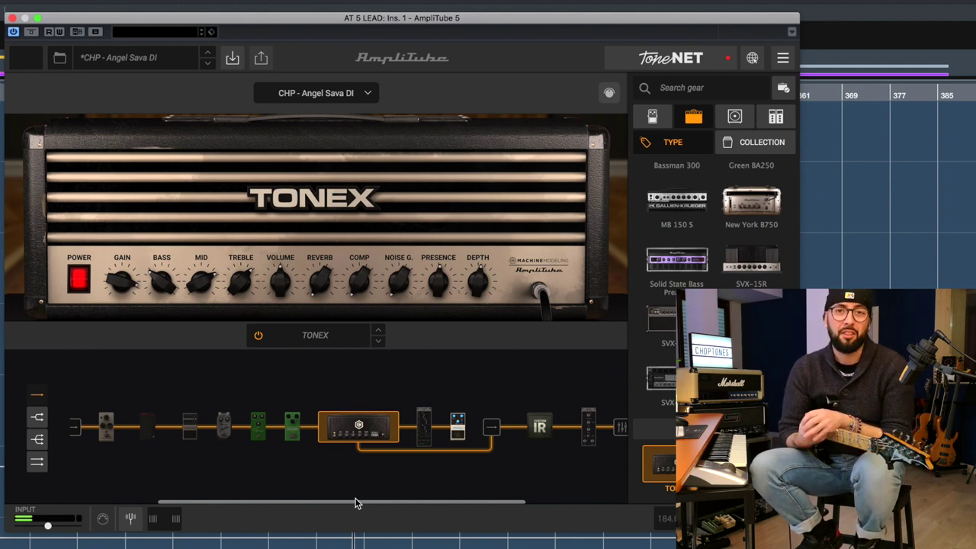
scroll(260, 499, "right", 2)
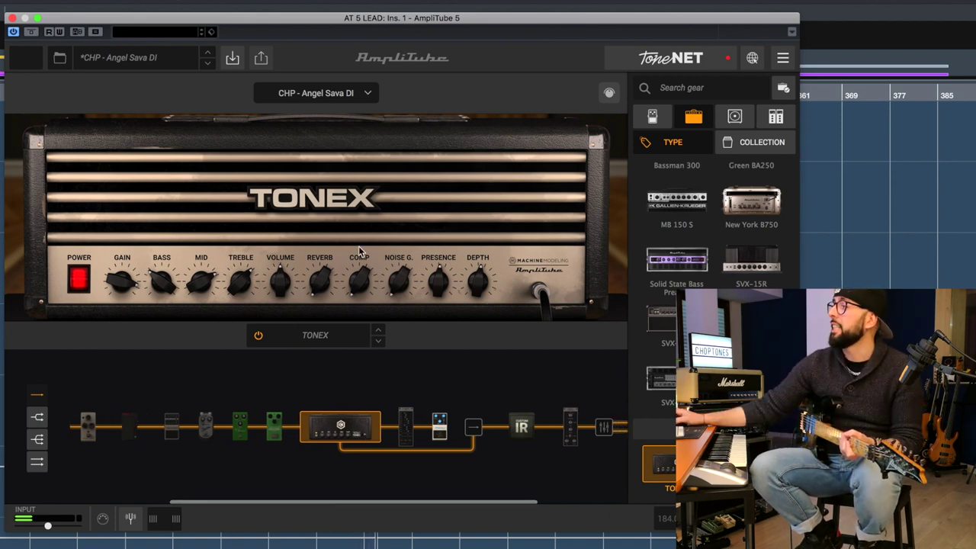
left_click(440, 428)
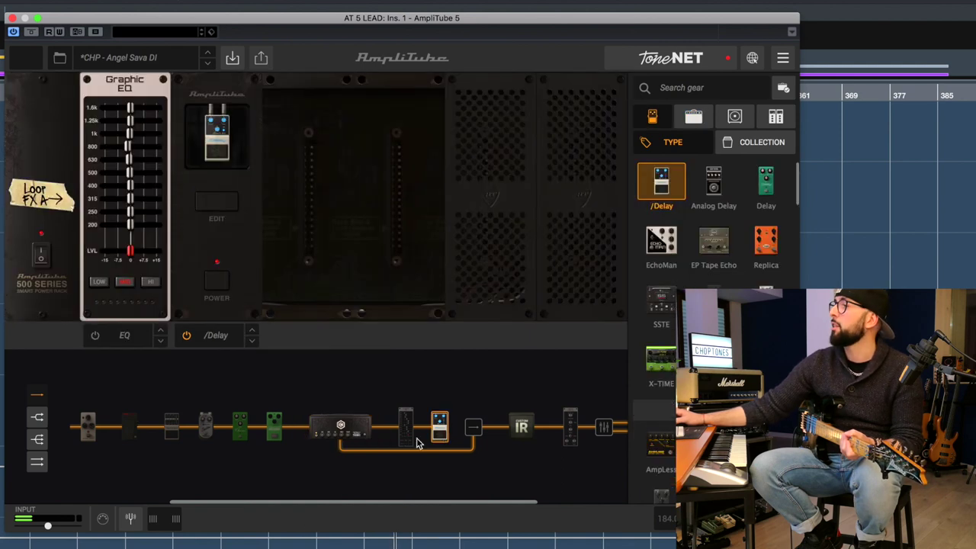
left_click_drag(365, 505, 458, 503)
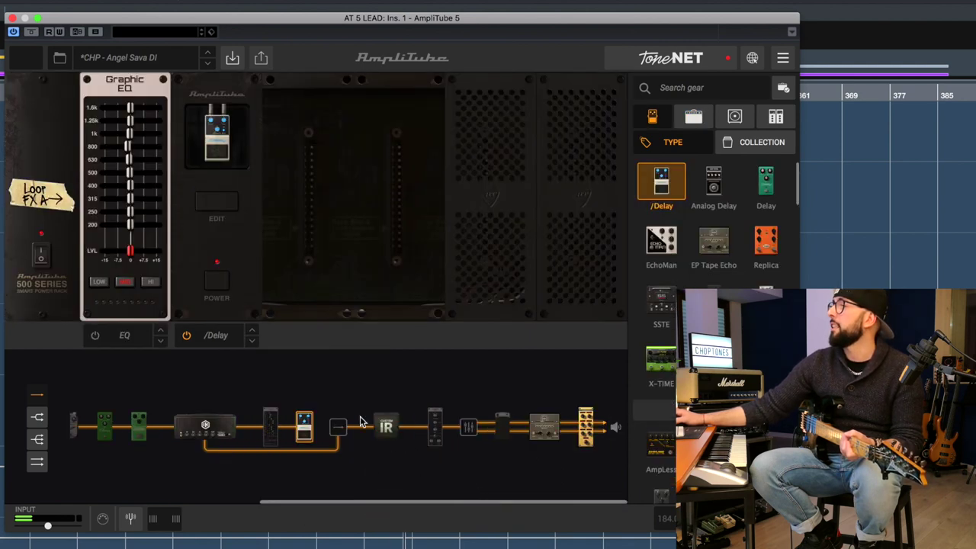
left_click(386, 425)
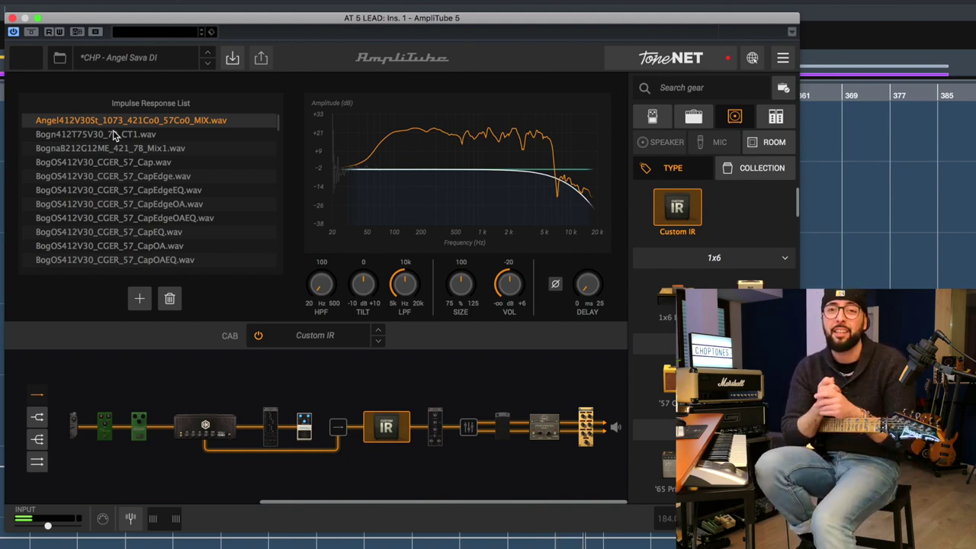
left_click(543, 427)
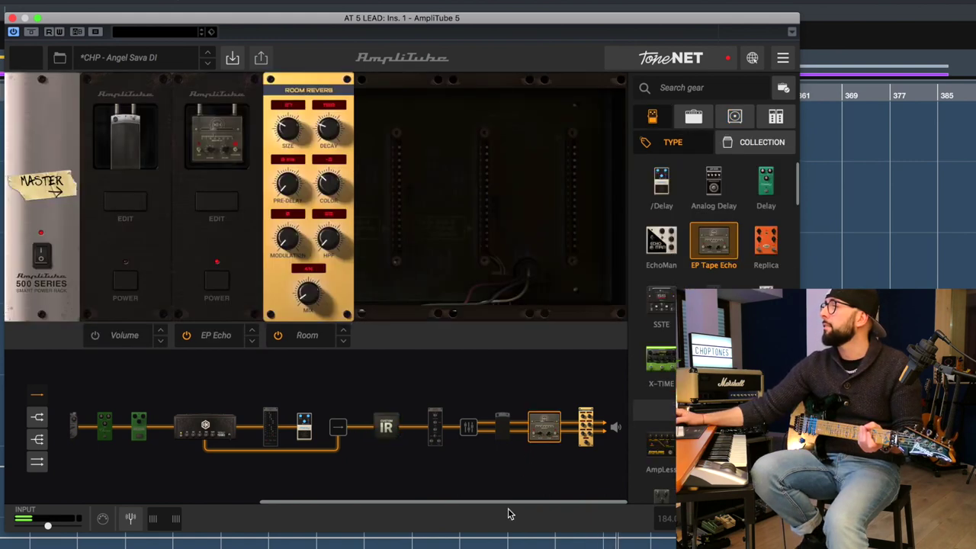
left_click(212, 337)
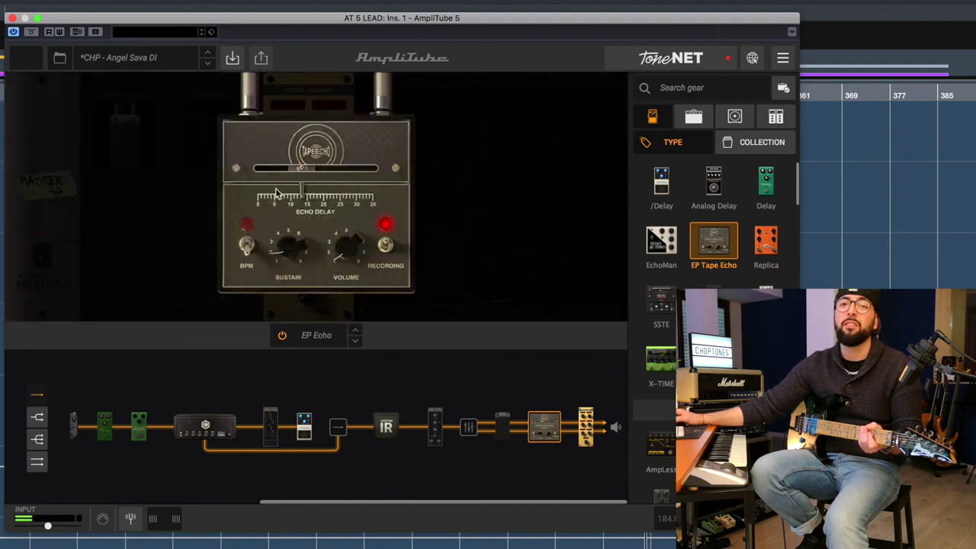
left_click(205, 426)
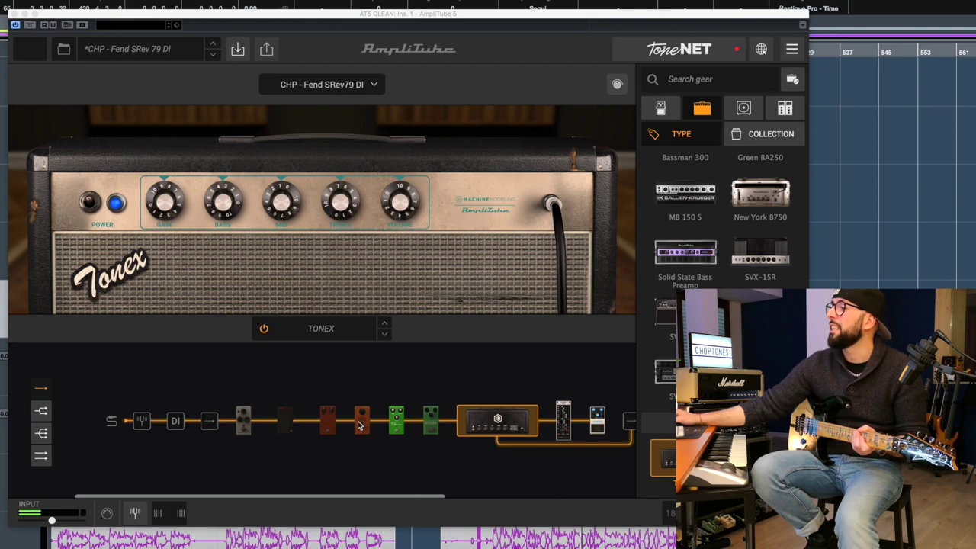
Step: Examine the clean chain's Chorus pedal and the level setting of the /Delay pedal in the effects loop
left_click(397, 421)
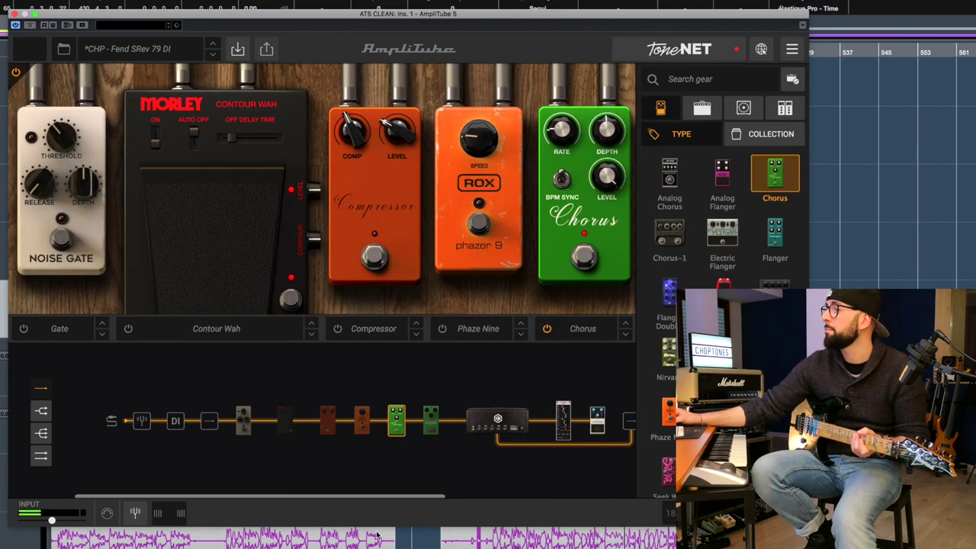
left_click(597, 418)
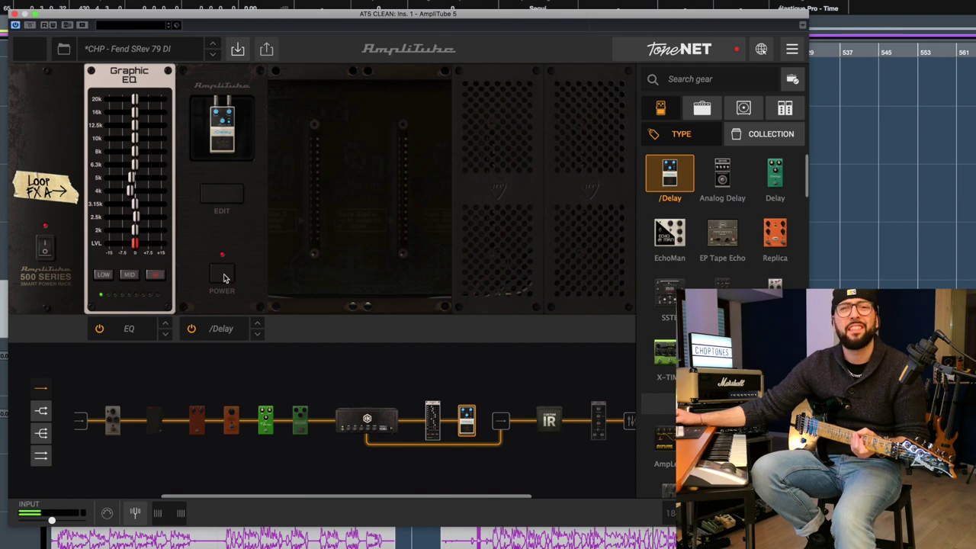
left_click(221, 196)
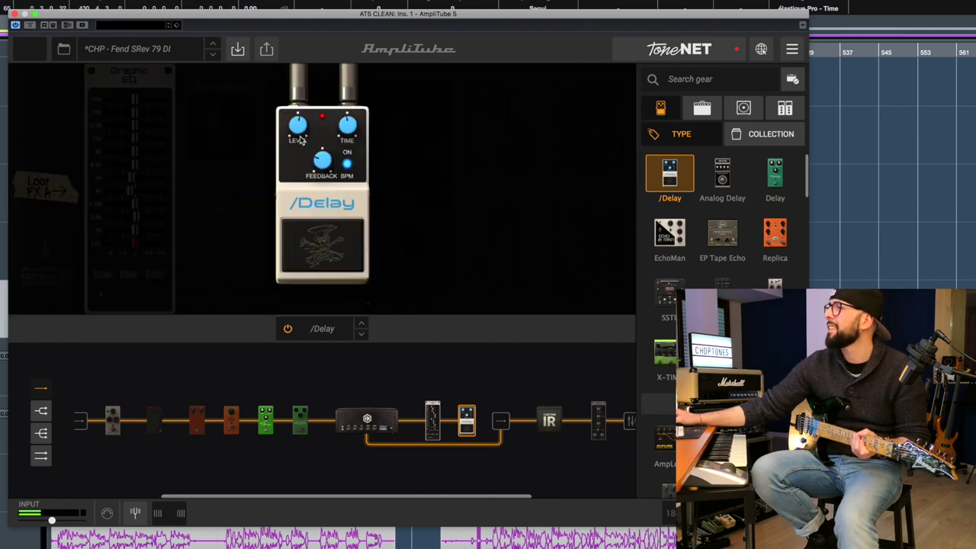
left_click_drag(301, 140, 303, 135)
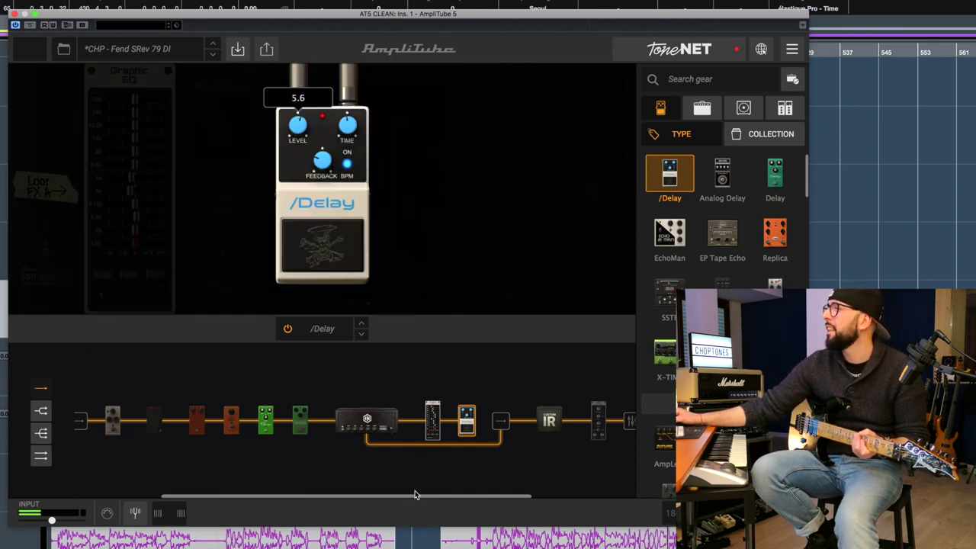
Step: Examine the clean chain's custom IR cabinet, EP Tape Echo and the mix setting of the plate reverb in the master rack
left_click_drag(416, 495, 496, 495)
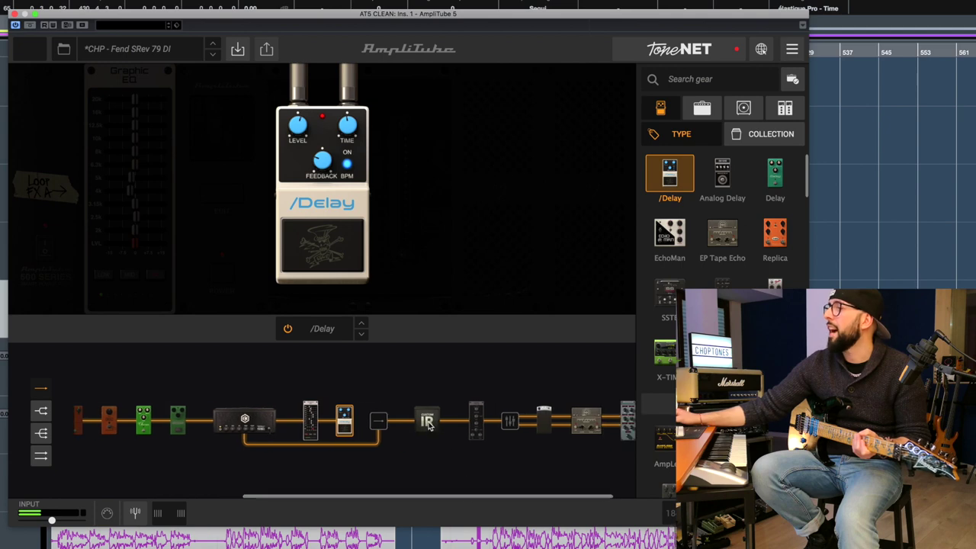
left_click(427, 422)
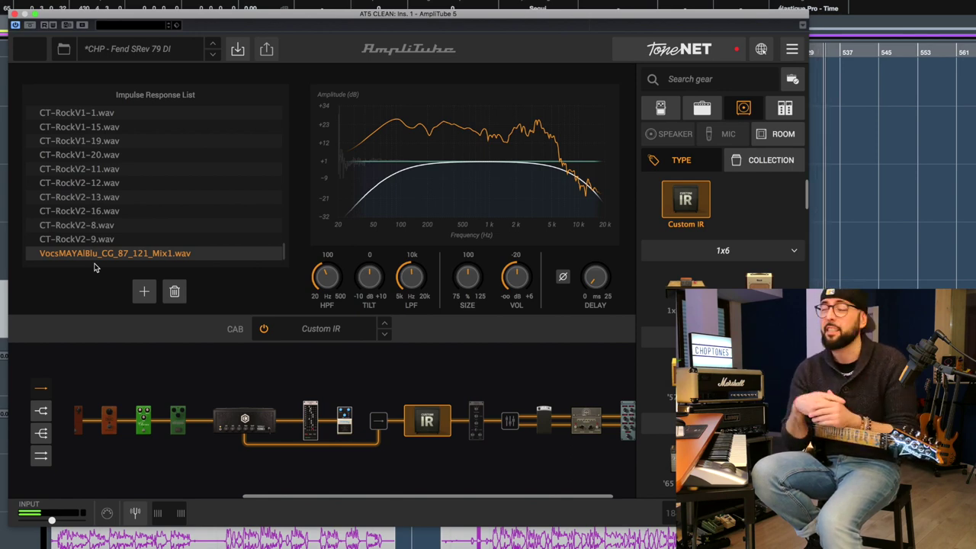
scroll(544, 478, "right", 3)
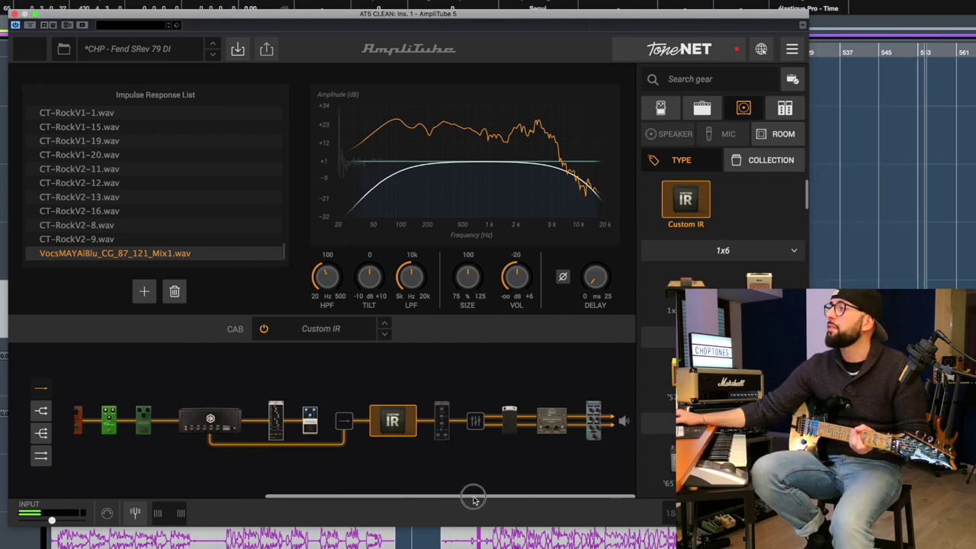
left_click(553, 420)
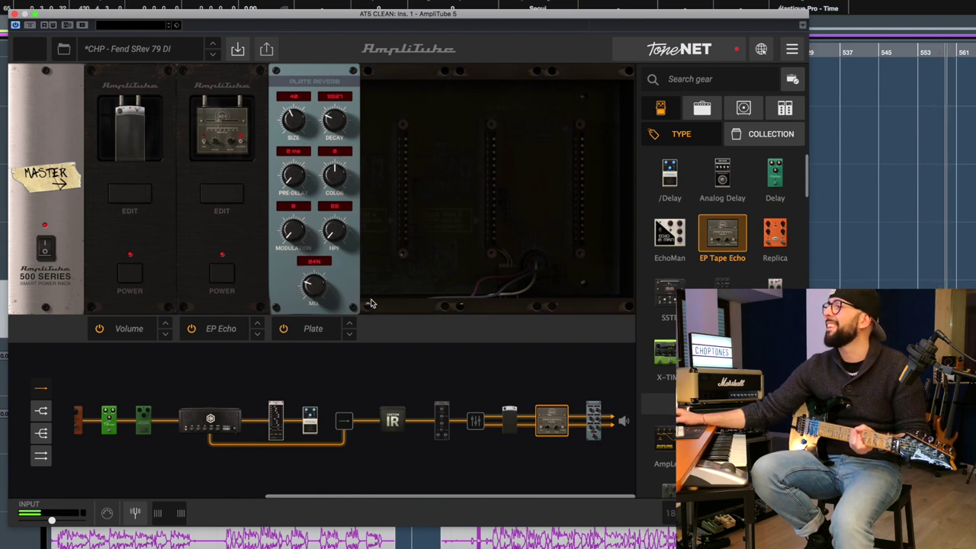
left_click(311, 287)
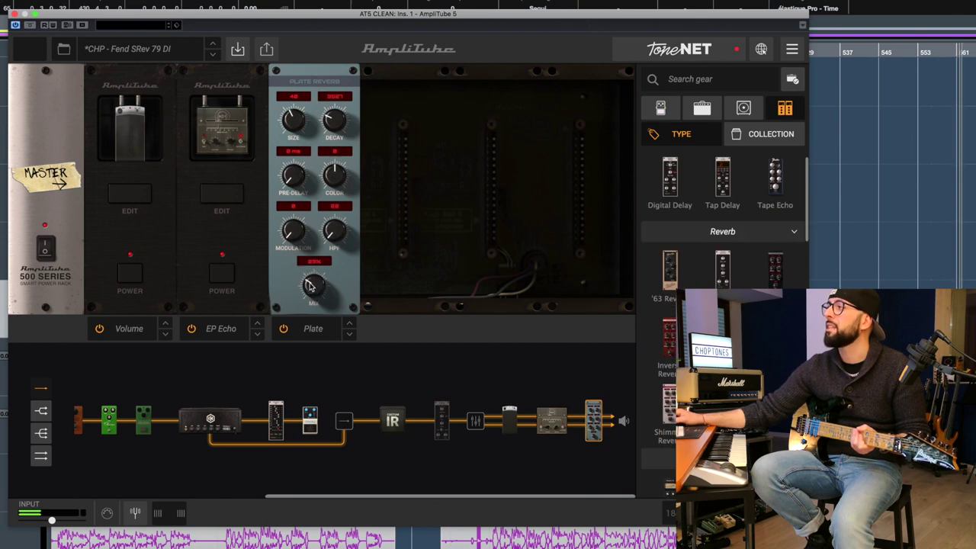